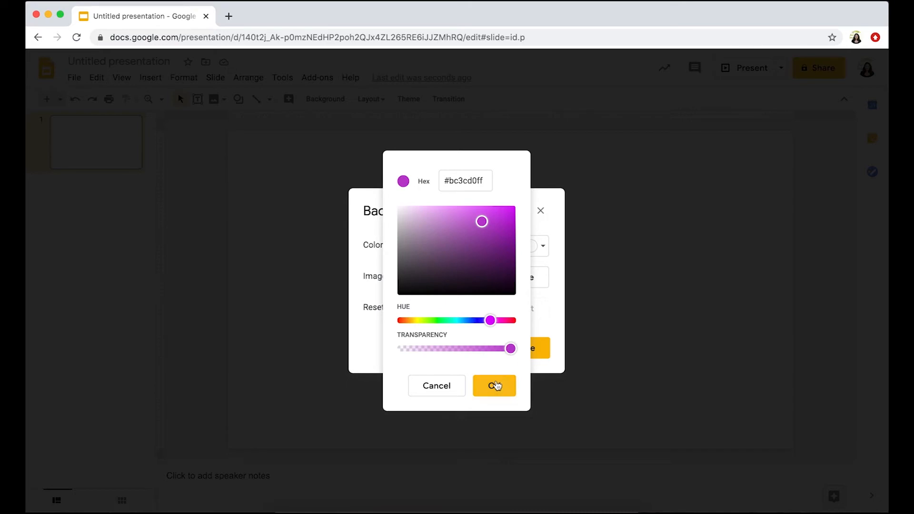
- Apply the custom teal colour #3cd0b5ff as the slide background
drag(491, 322, 453, 324)
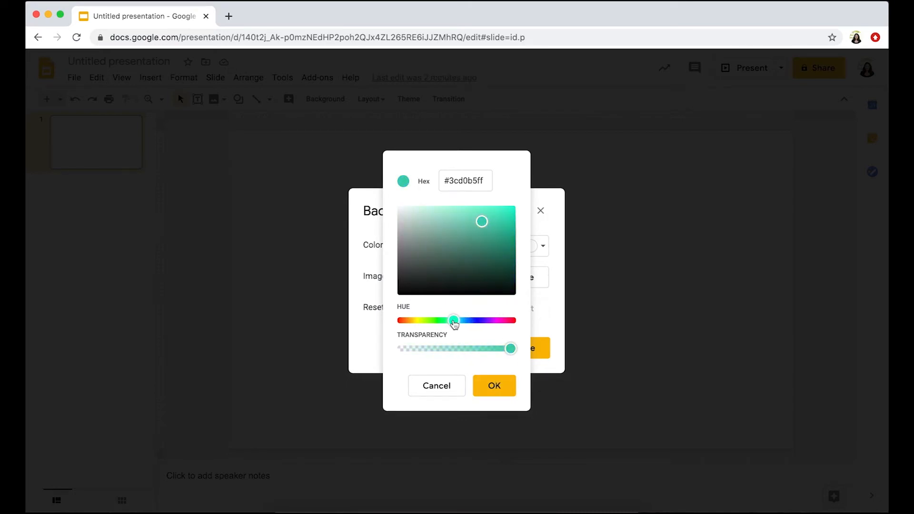
click(499, 388)
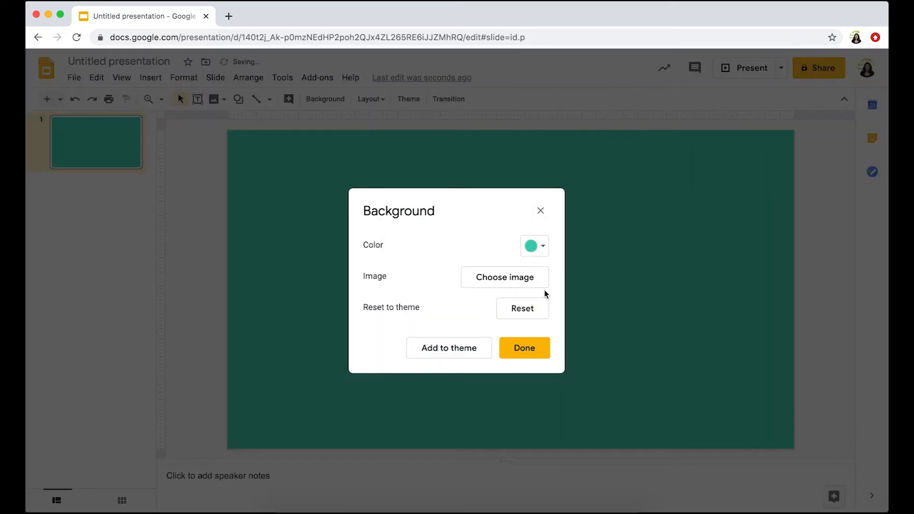
click(542, 211)
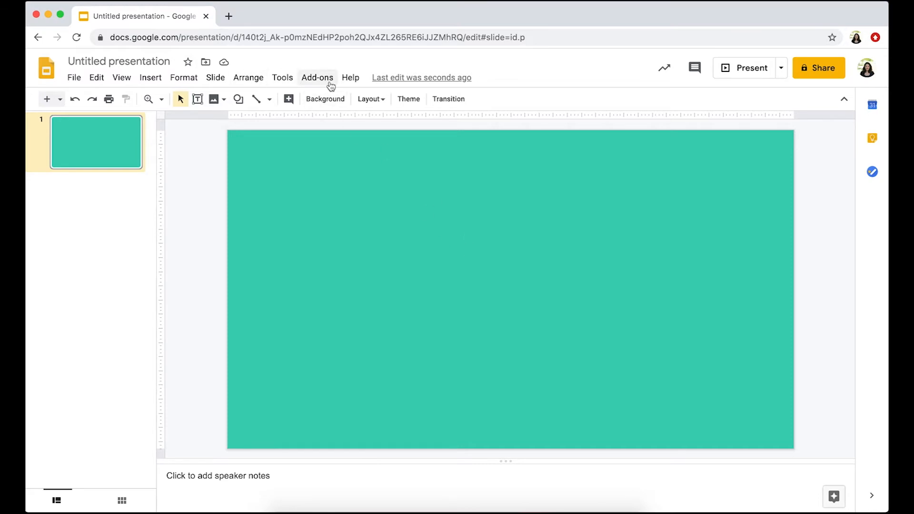
- Set the slide background to the dark blue water image AdobeStock_...81061-1.jpg from the Stock-Images folder in Documents
click(332, 99)
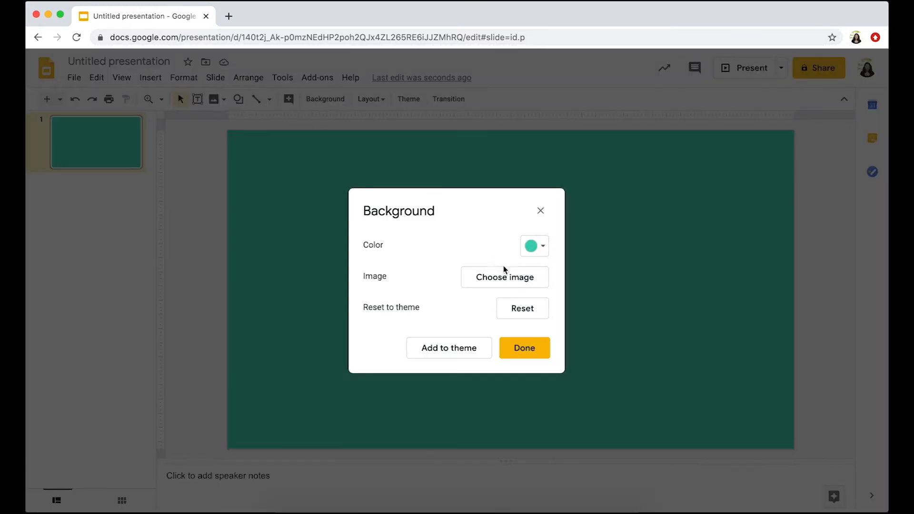
click(517, 284)
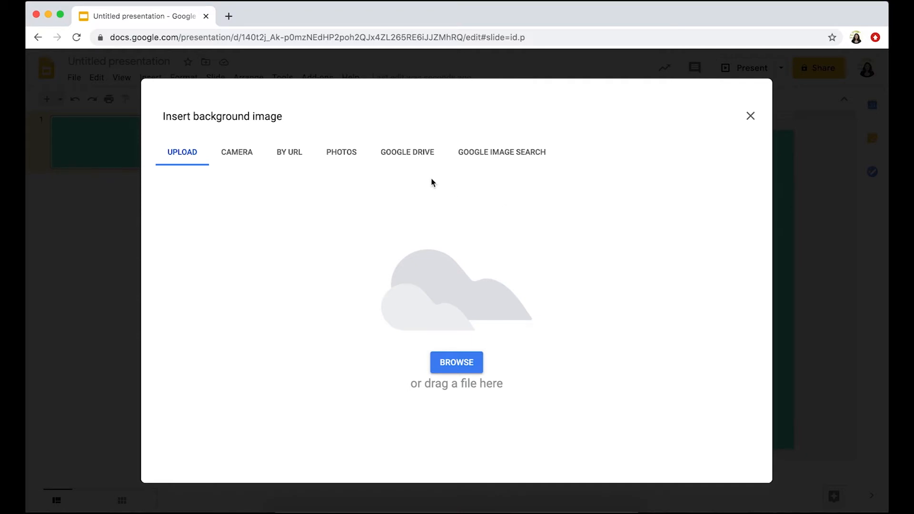
click(415, 157)
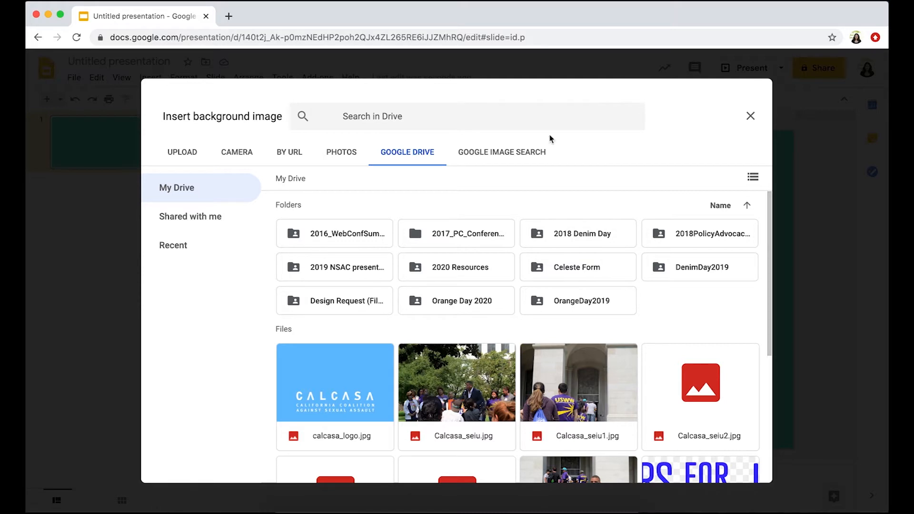
click(531, 159)
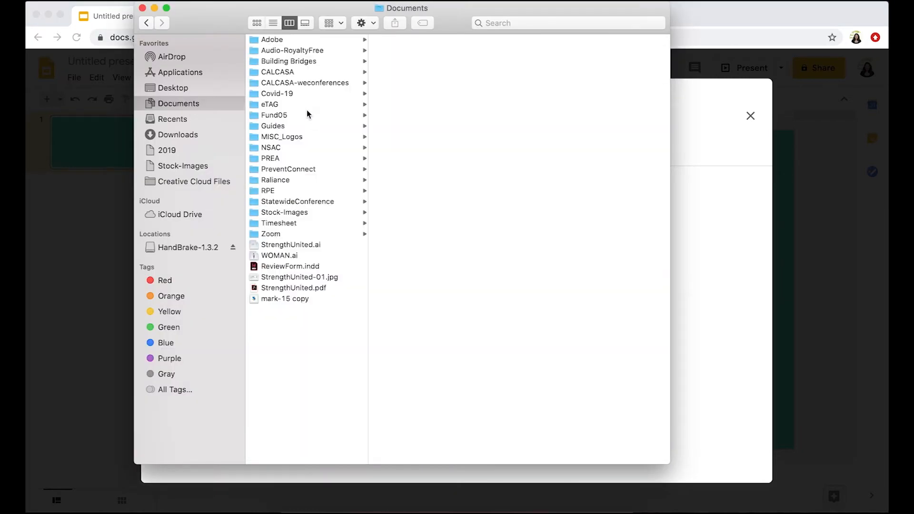
click(310, 212)
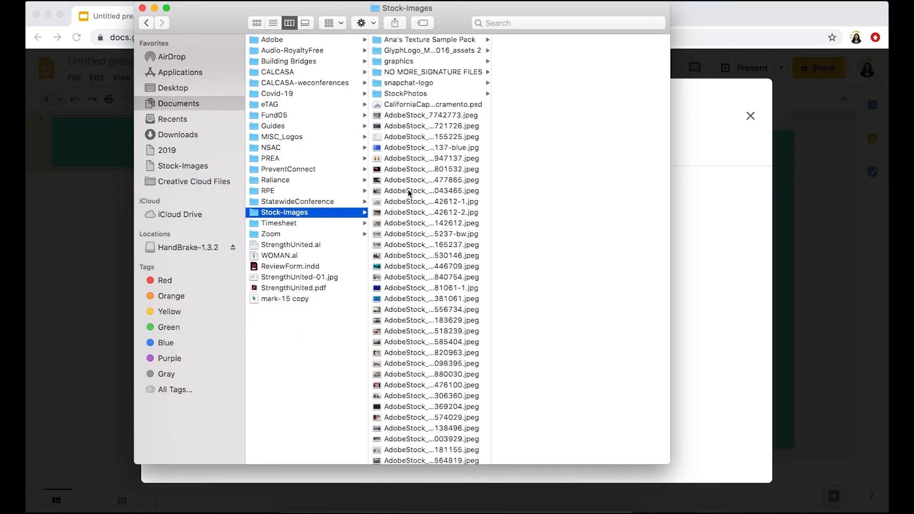
click(397, 287)
click(398, 287)
drag(398, 288, 690, 273)
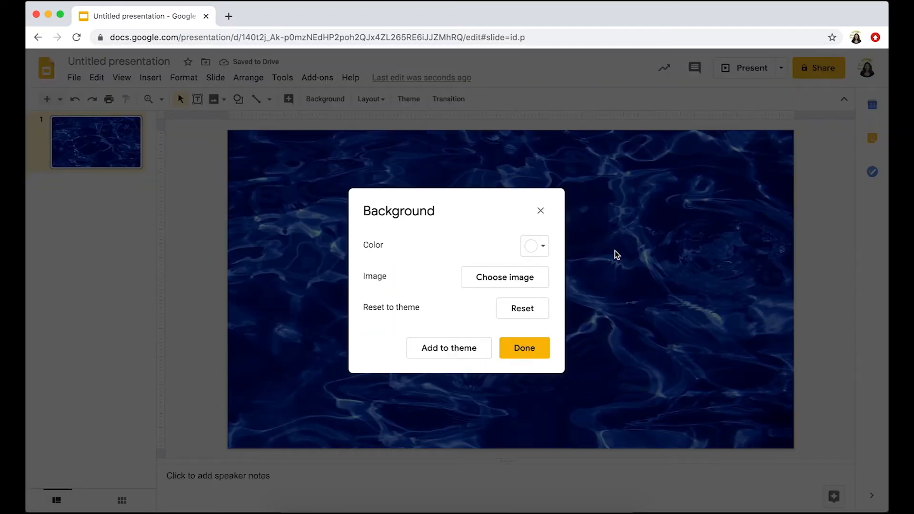
click(539, 350)
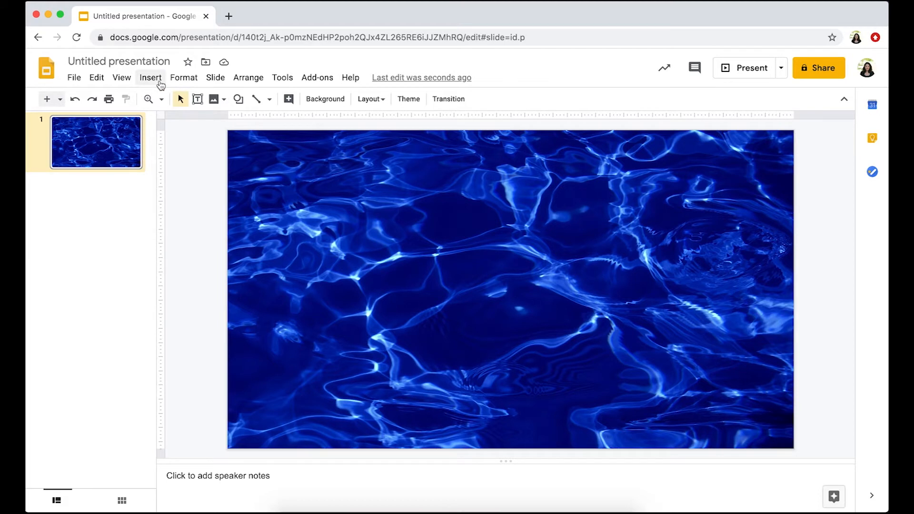
- Insert the image CALCASA_logo_white.png from the computer's Documents/CALCASA/BRANDING folder onto the slide
click(150, 77)
mouse_move(165, 98)
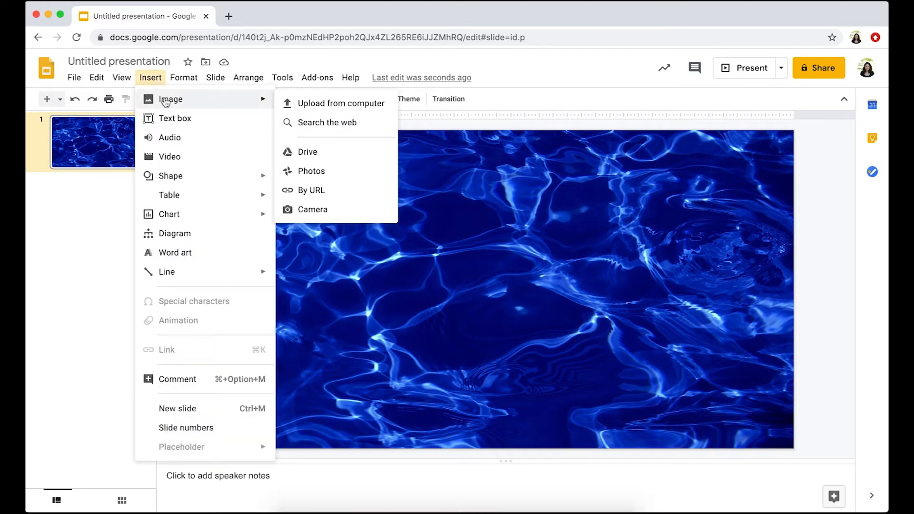
click(296, 102)
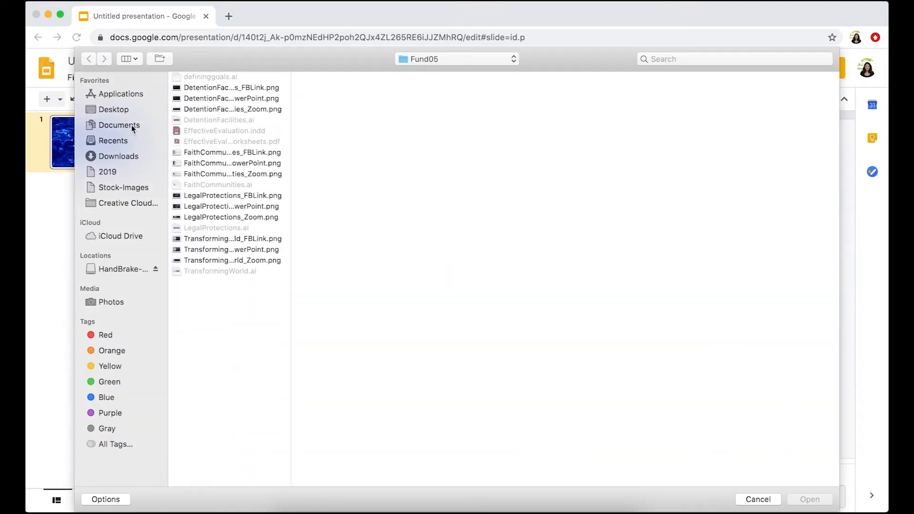
click(131, 125)
click(222, 109)
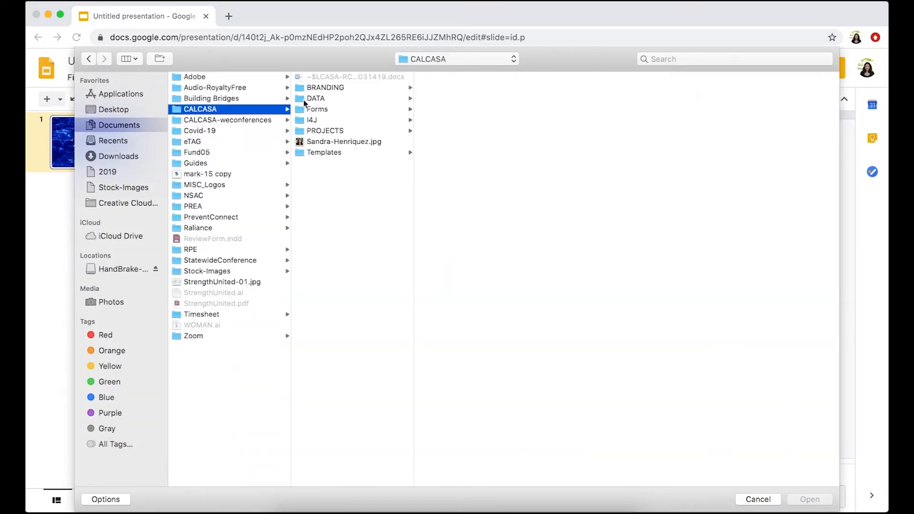
click(354, 85)
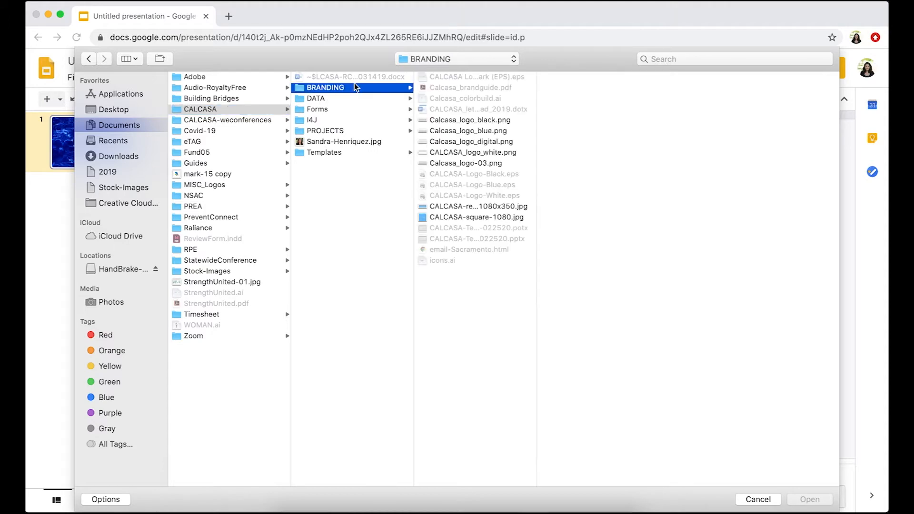
click(509, 151)
click(816, 501)
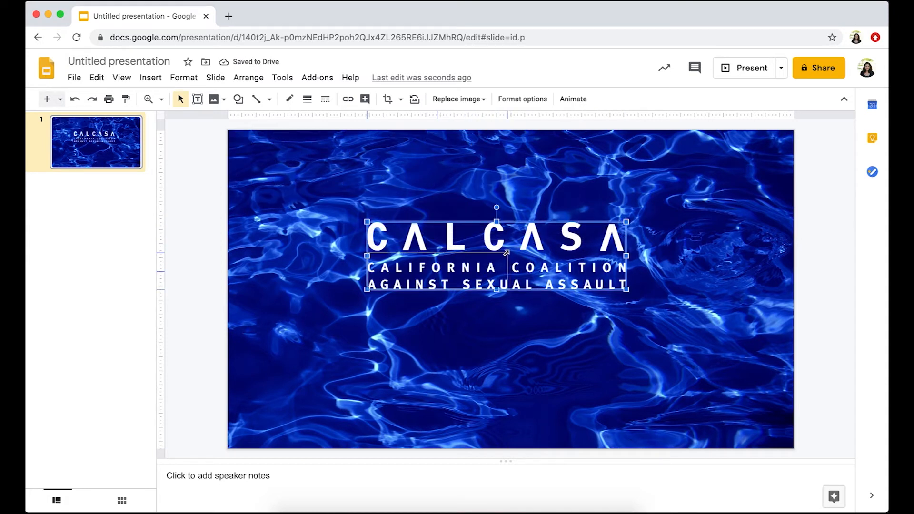
- Shrink the white CALCASA logo and place it near the slide's lower-left corner with a small margin from the edges
drag(477, 261, 477, 260)
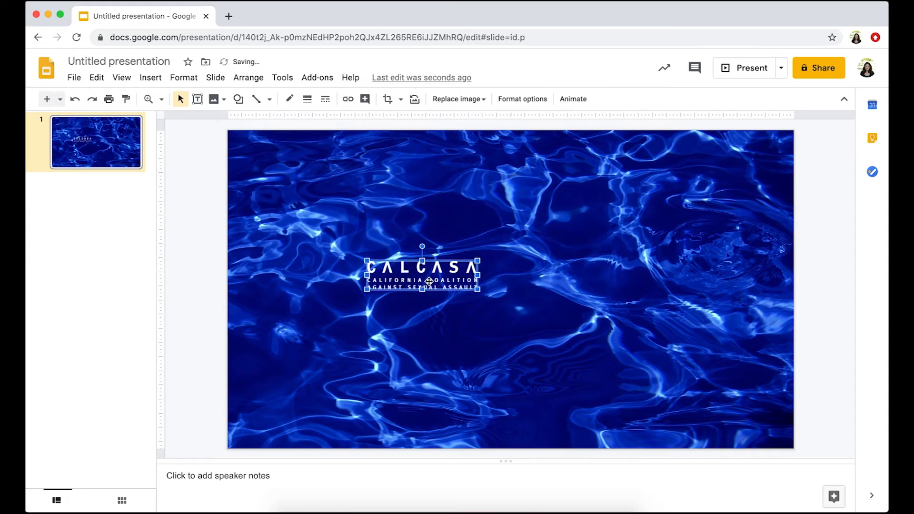
drag(429, 282, 306, 426)
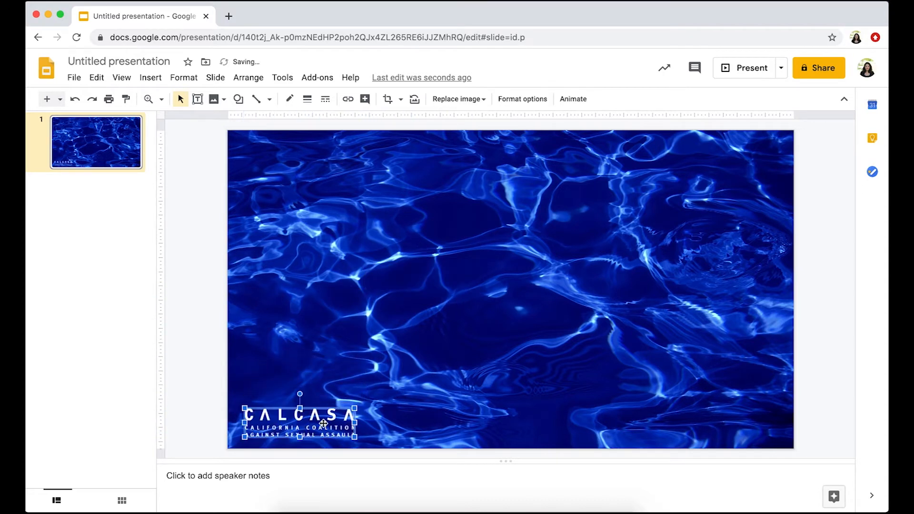
drag(355, 408, 340, 417)
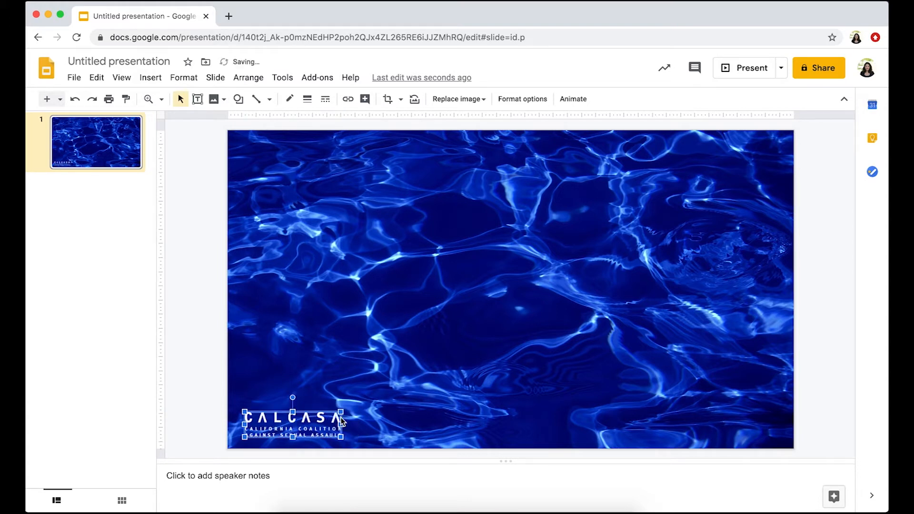
click(436, 373)
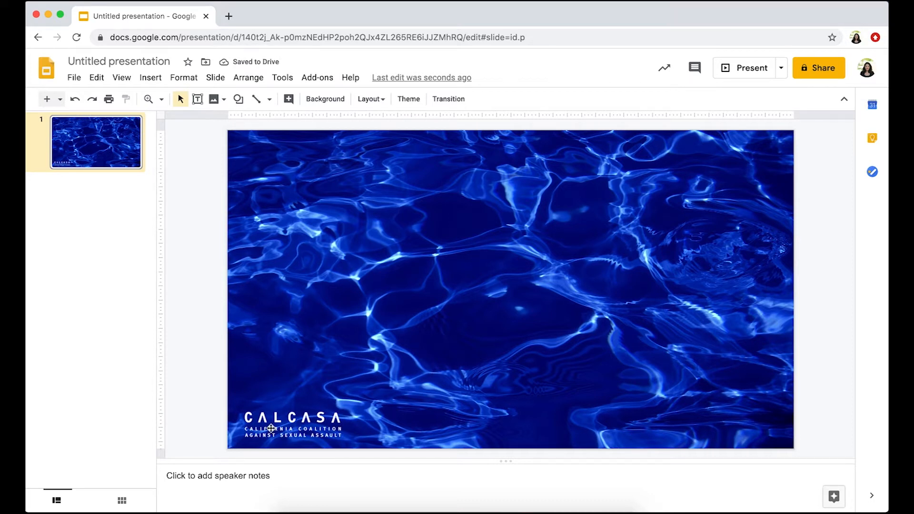
drag(274, 429, 281, 417)
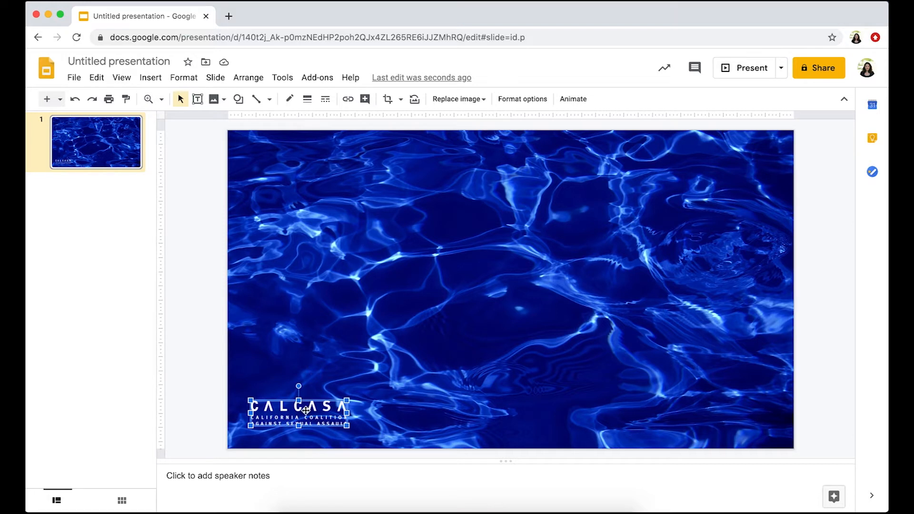
drag(305, 409, 308, 411)
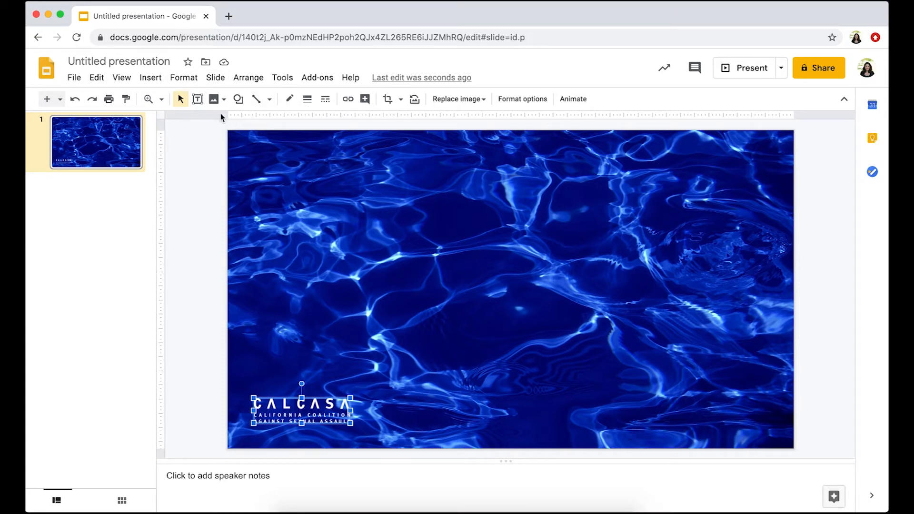
- Draw a large text box above the logo on the slide's left half and set its text colour to white
click(198, 100)
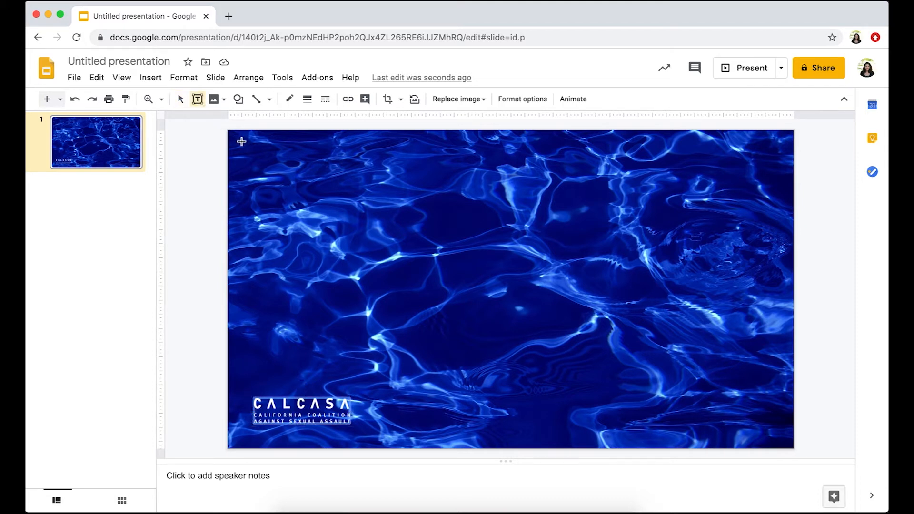
drag(247, 152, 481, 387)
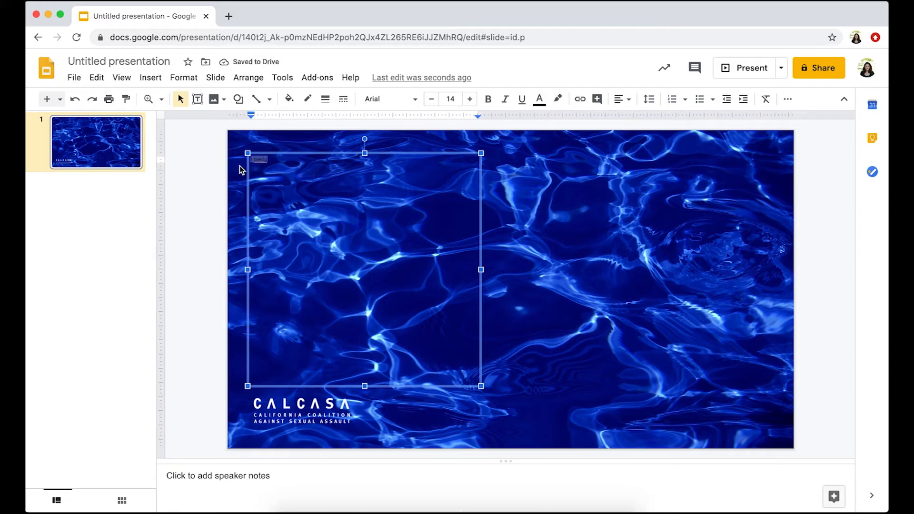
click(539, 99)
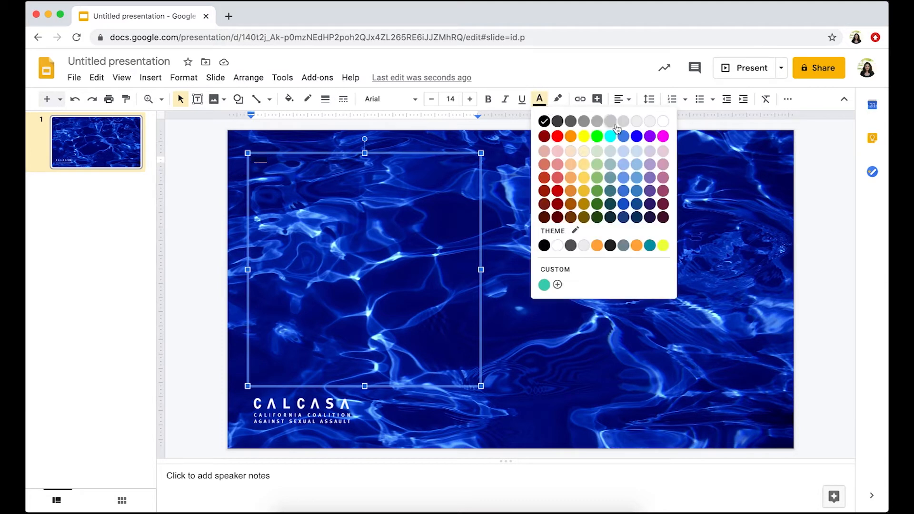
click(663, 122)
- Enter the pledge text "I pledge to end Sexua" in the text box above the logo
click(444, 169)
text(e)
text( to e)
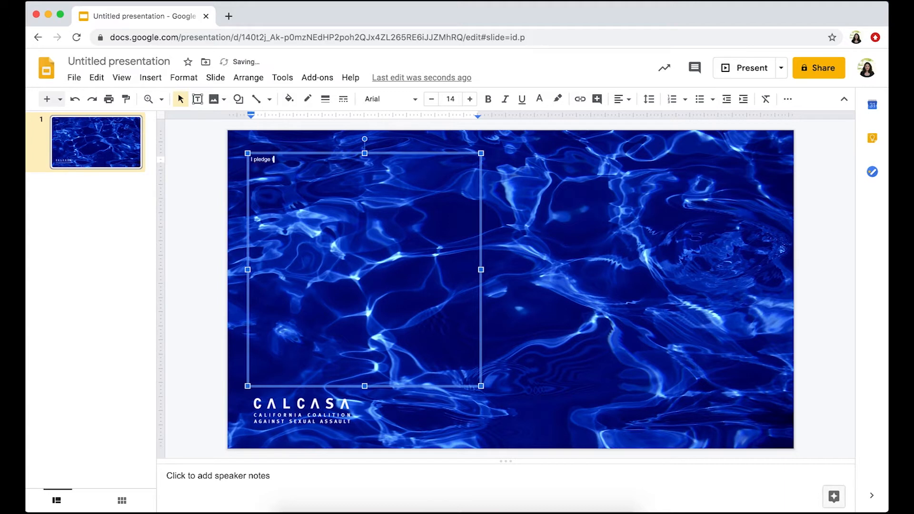
text(nd Sexula)
key(BackSpace)
key(BackSpace)
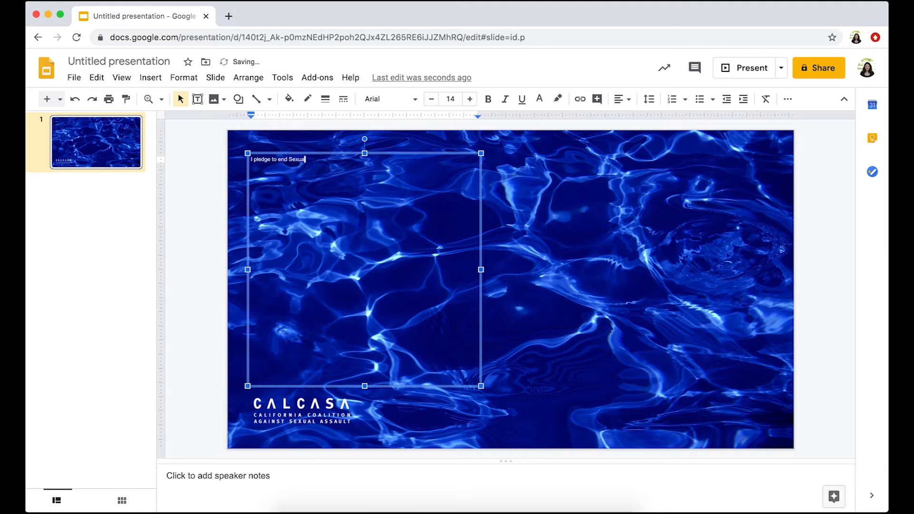